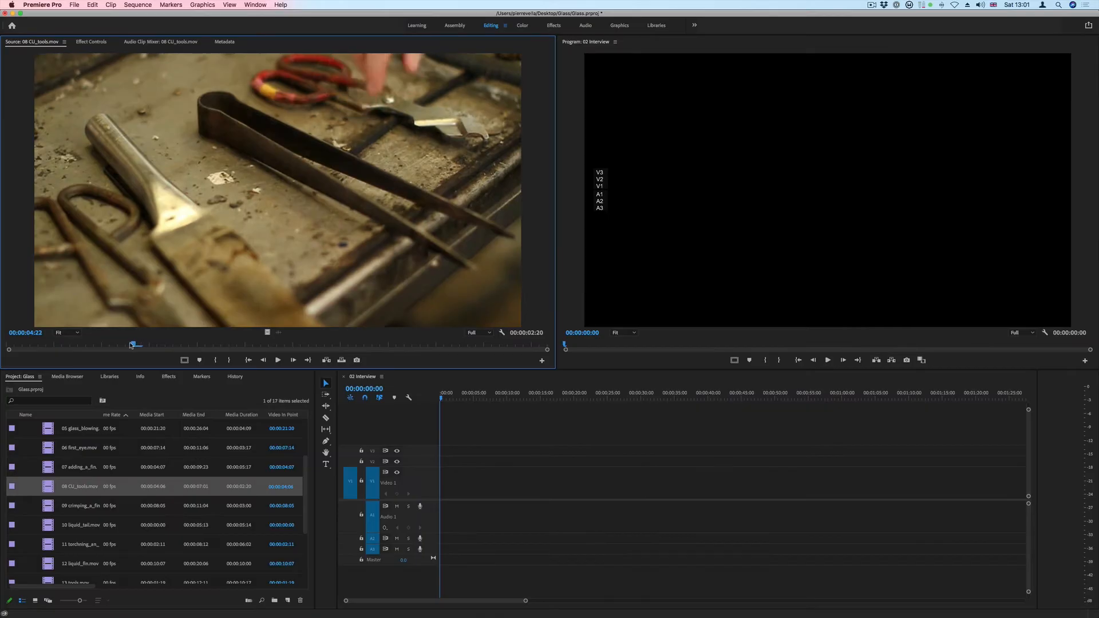
Mark 08 CU_tools.mov in the Source monitor with the In point at 00:00:04:21 and the Out point at 00:00:06:06.
drag(132, 345, 124, 346)
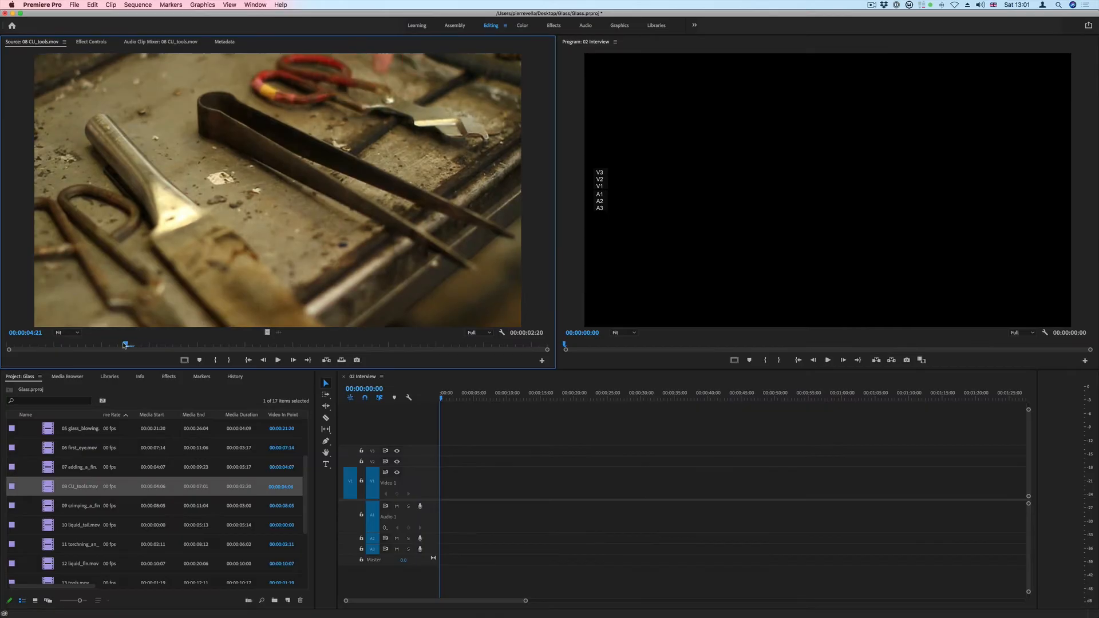
click(216, 361)
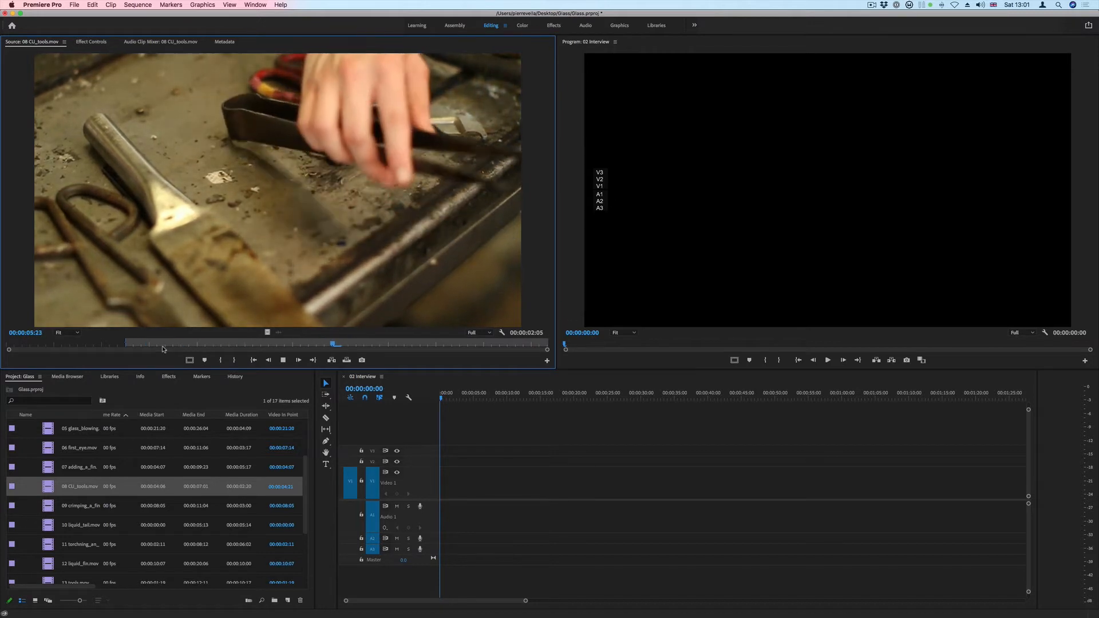
key(space)
drag(365, 345, 390, 345)
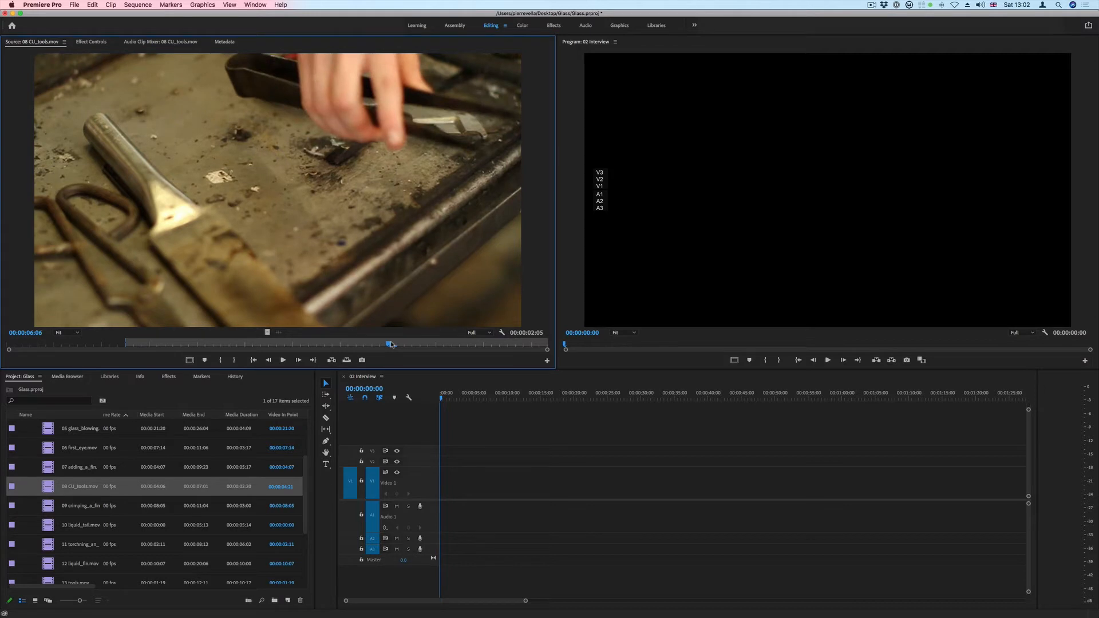
click(235, 360)
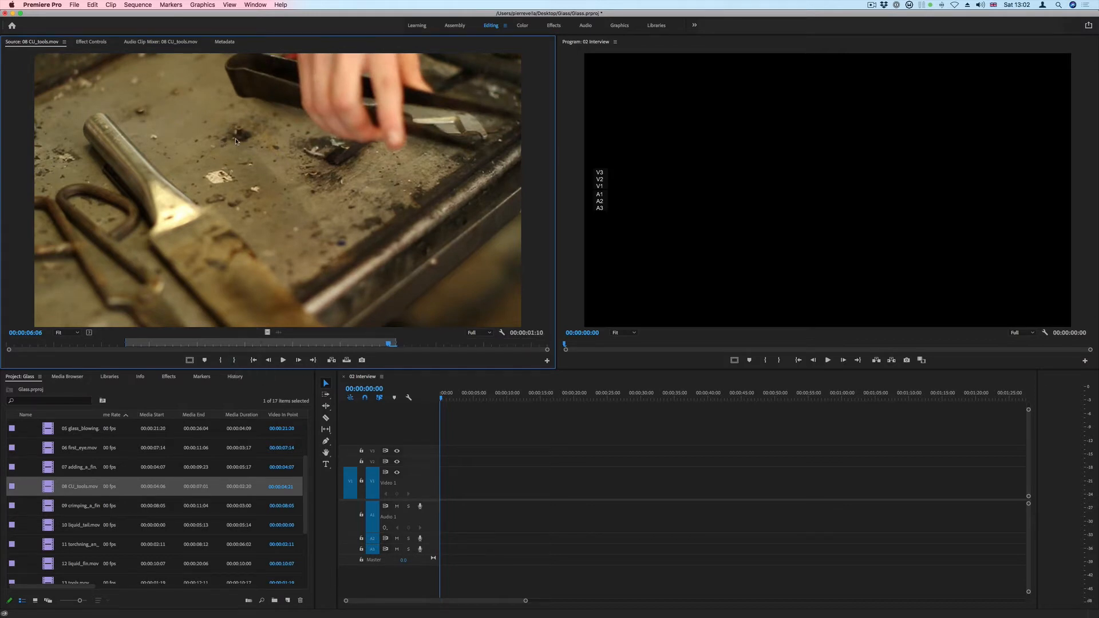
Place the marked 08 CU_tools.mov section at the start of Video 1 and set the playhead to 00:00:00:19.
drag(409, 323, 447, 484)
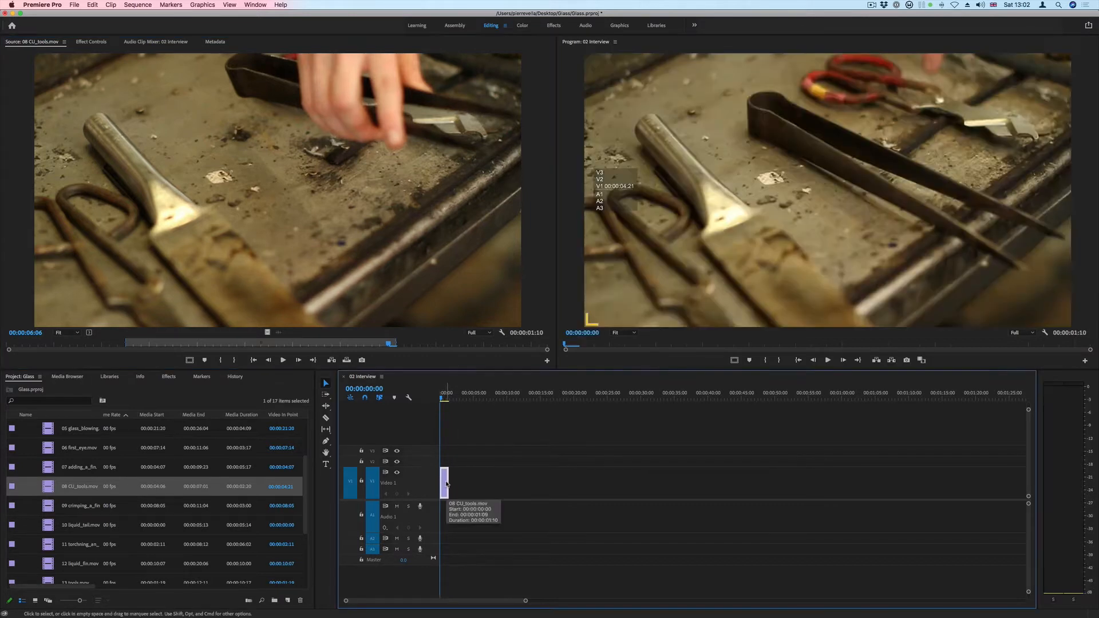
drag(524, 602, 451, 602)
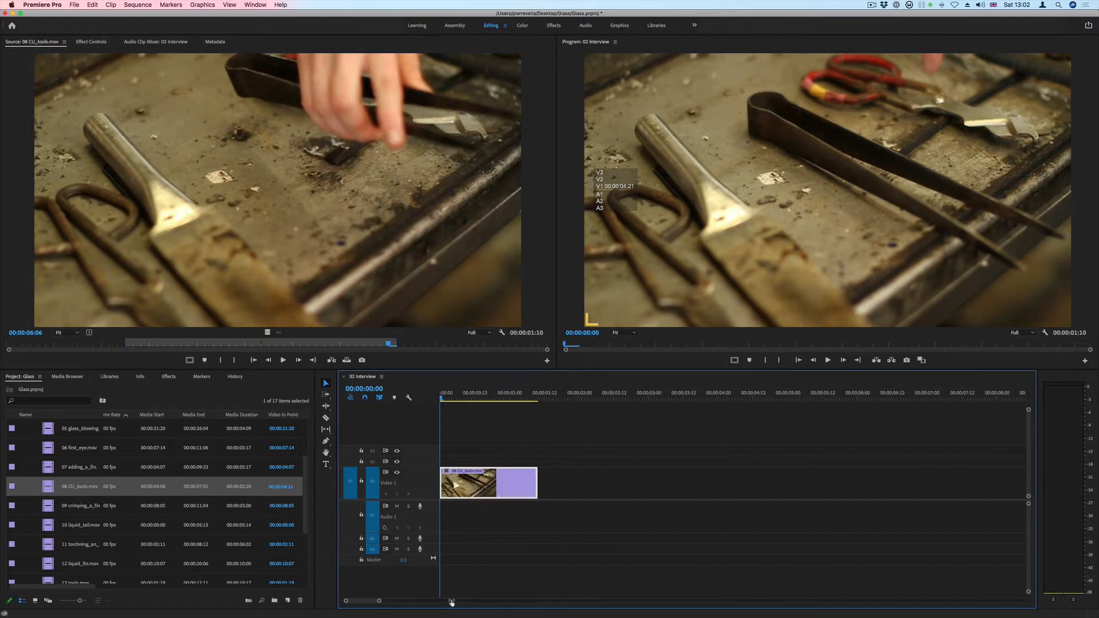
click(495, 398)
Mark 04 at_bench.mov from 00:00:08:10 to 00:00:10:09 and add that section directly after the 08 CU_tools.mov clip on Video 1.
scroll(85, 475, up, 3)
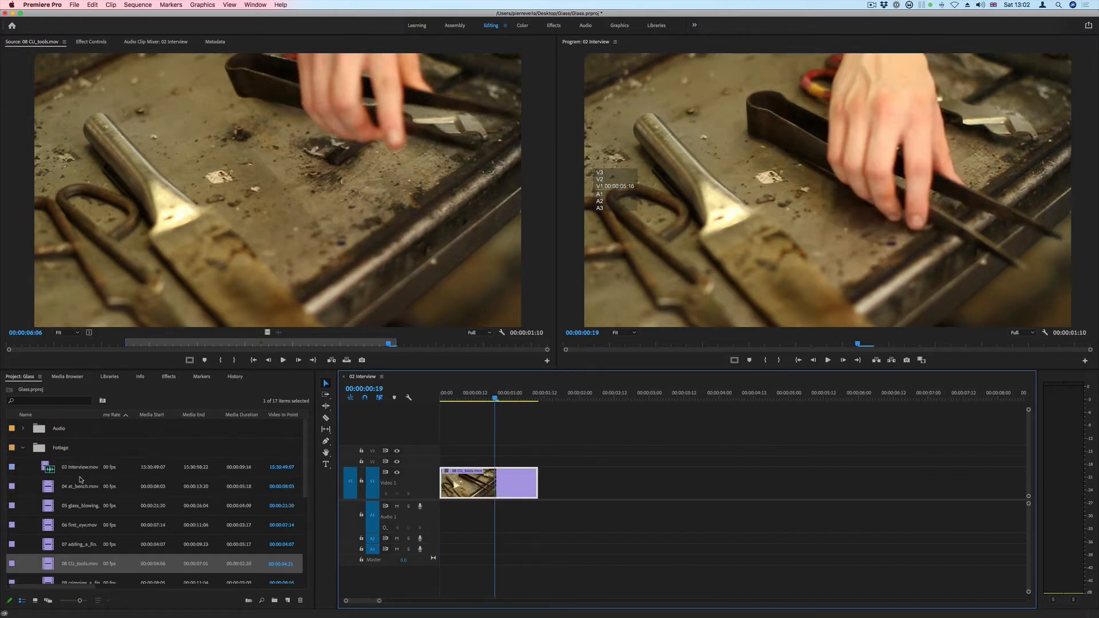
double_click(49, 488)
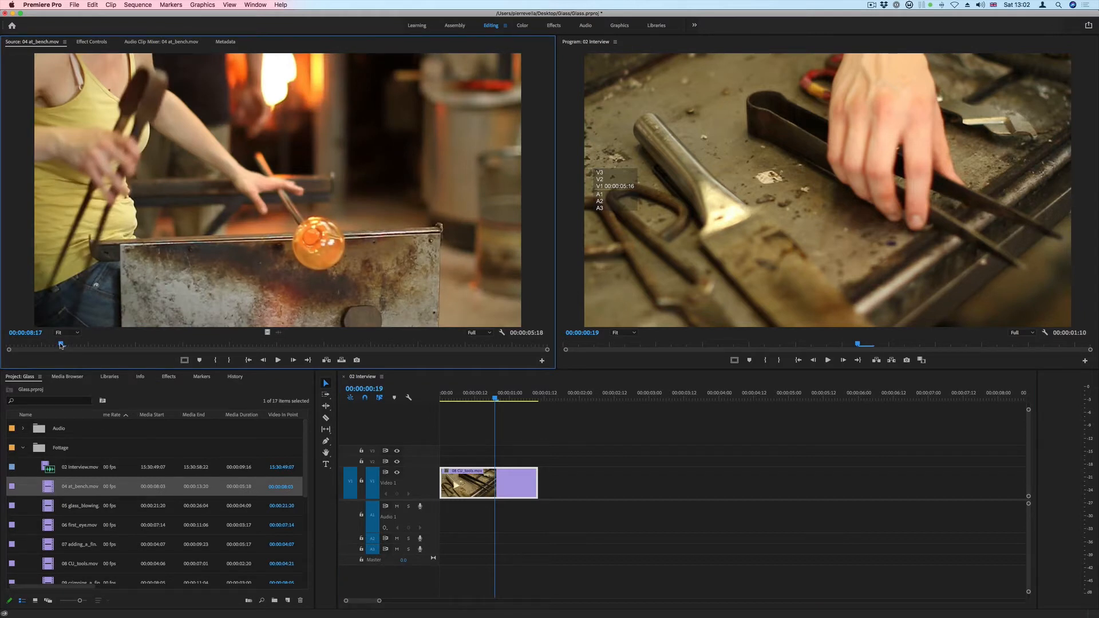
drag(61, 345, 33, 345)
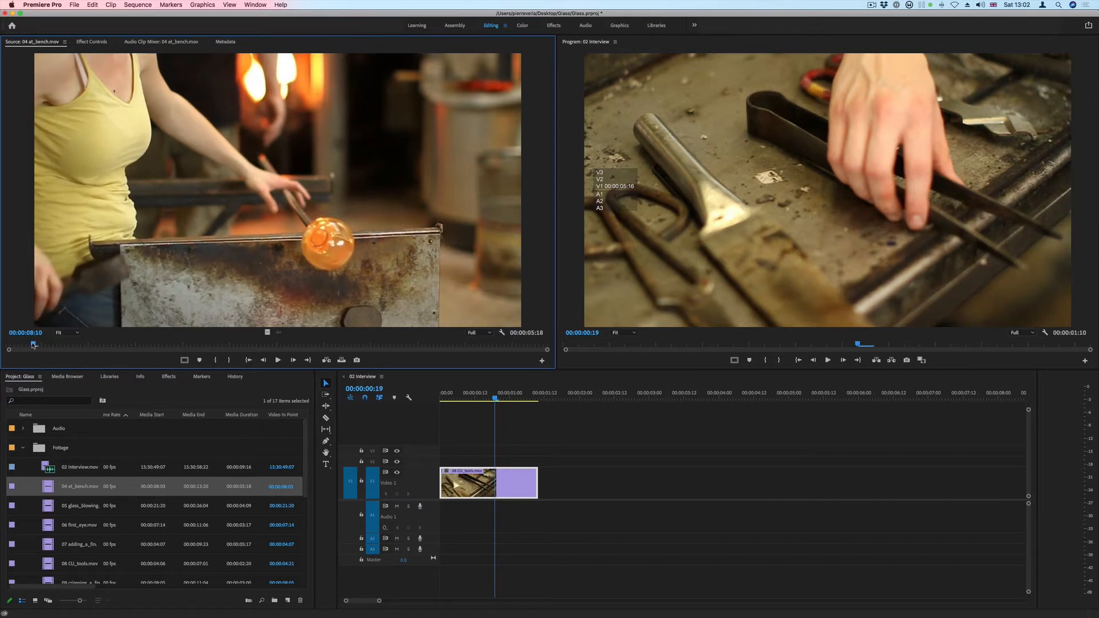
click(217, 360)
drag(35, 345, 218, 351)
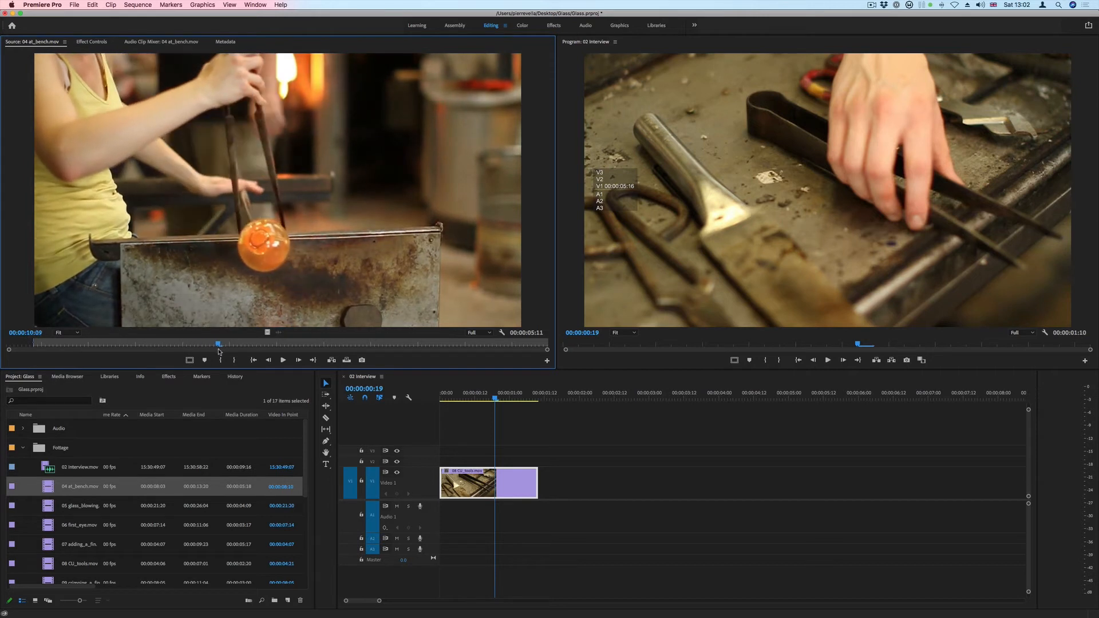
click(234, 361)
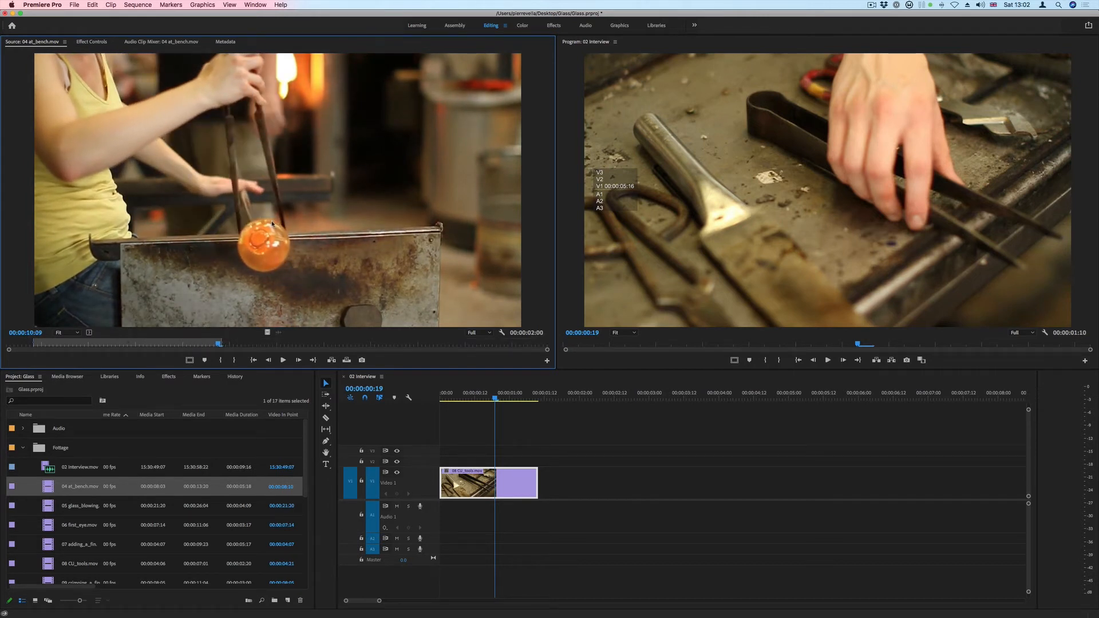
drag(518, 354, 537, 479)
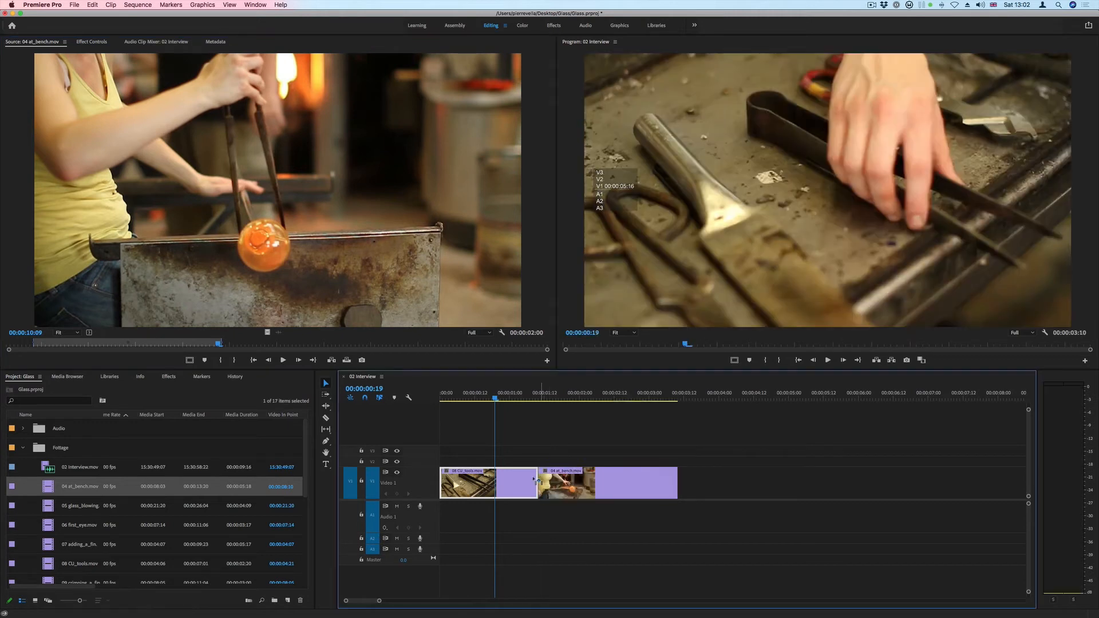
Mark 06 first_eye.mov from 00:00:08:13 to 00:00:09:13 and add that section at the end of the sequence on Video 1.
double_click(48, 525)
click(146, 345)
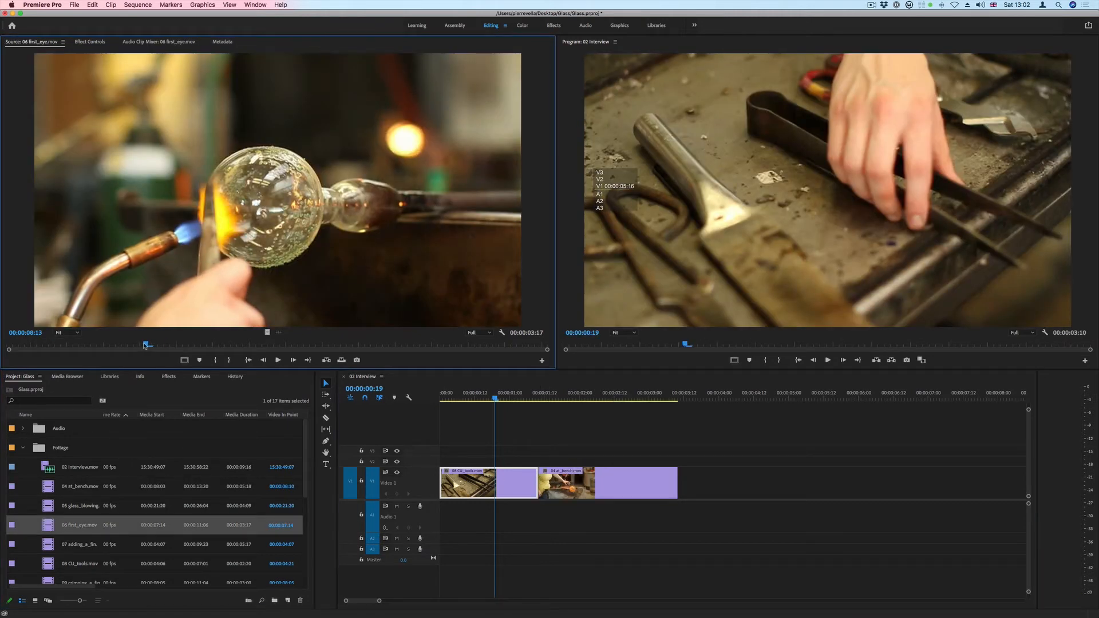
key(i)
click(294, 345)
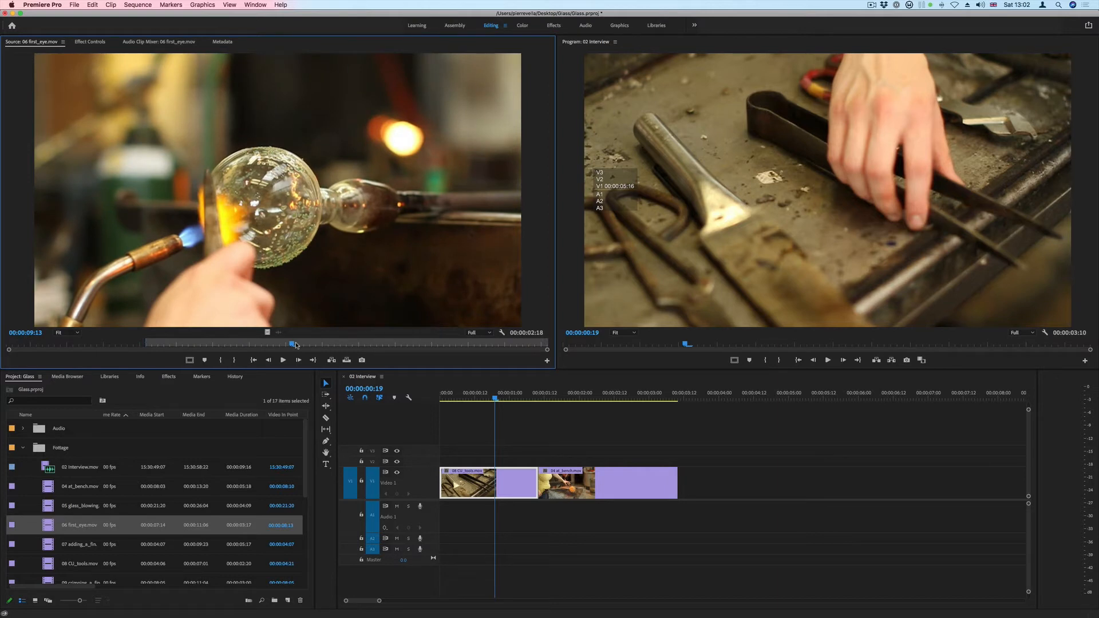
key(o)
drag(292, 275, 682, 490)
Open 05 glass_blowing.mov in the Source monitor and mark it from 00:00:23:07 to 00:00:24:02.
double_click(48, 506)
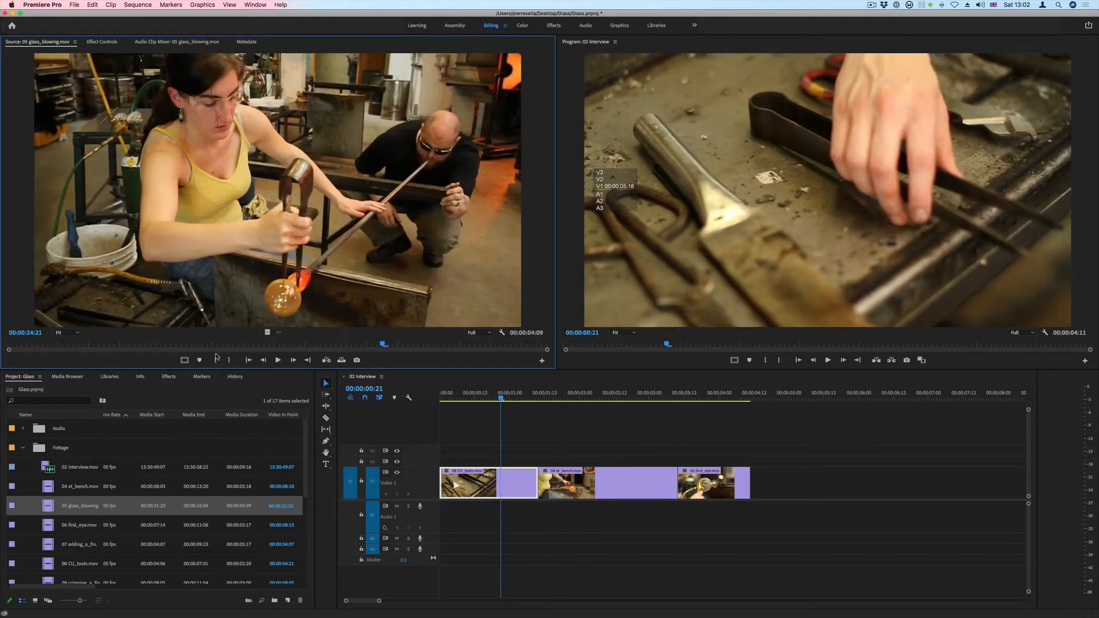
click(189, 344)
key(i)
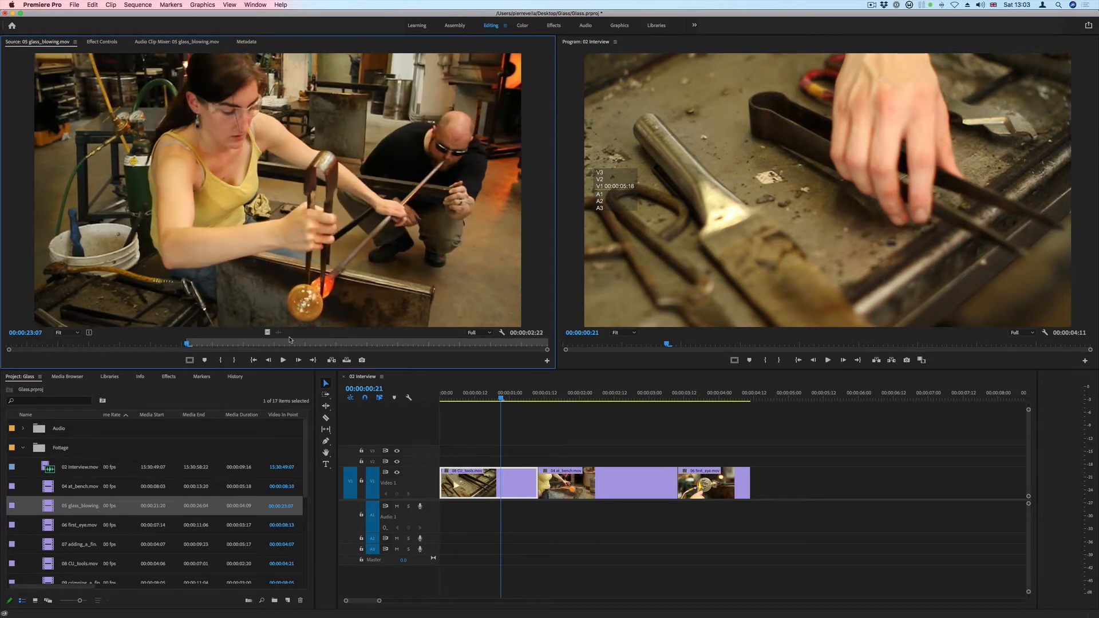
click(286, 344)
key(o)
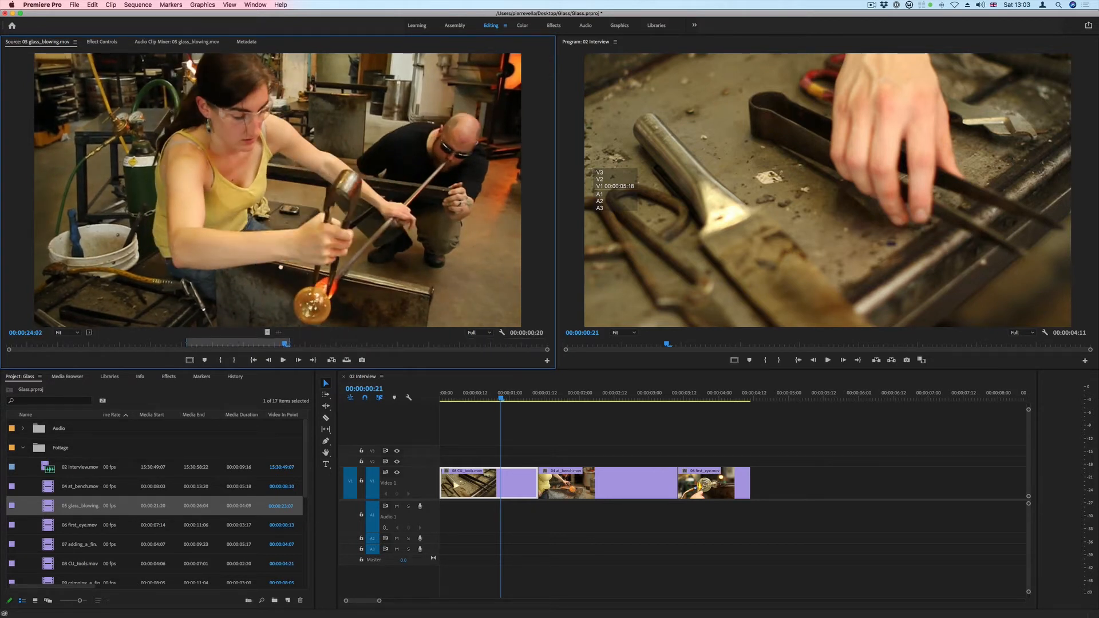
Try overwriting Video 1 from 00:00:00:21 with the marked 05 glass_blowing.mov section, and undo the overwrite after playing the edit.
drag(267, 332, 503, 483)
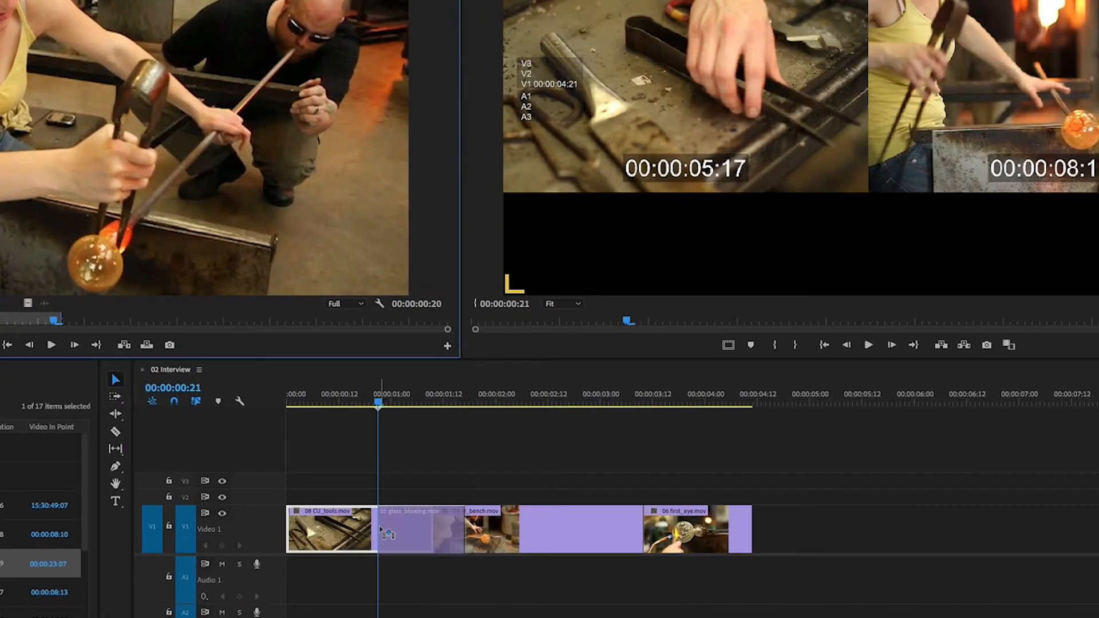
mouse_move(381, 532)
mouse_down()
mouse_move(382, 483)
mouse_move(381, 526)
mouse_up()
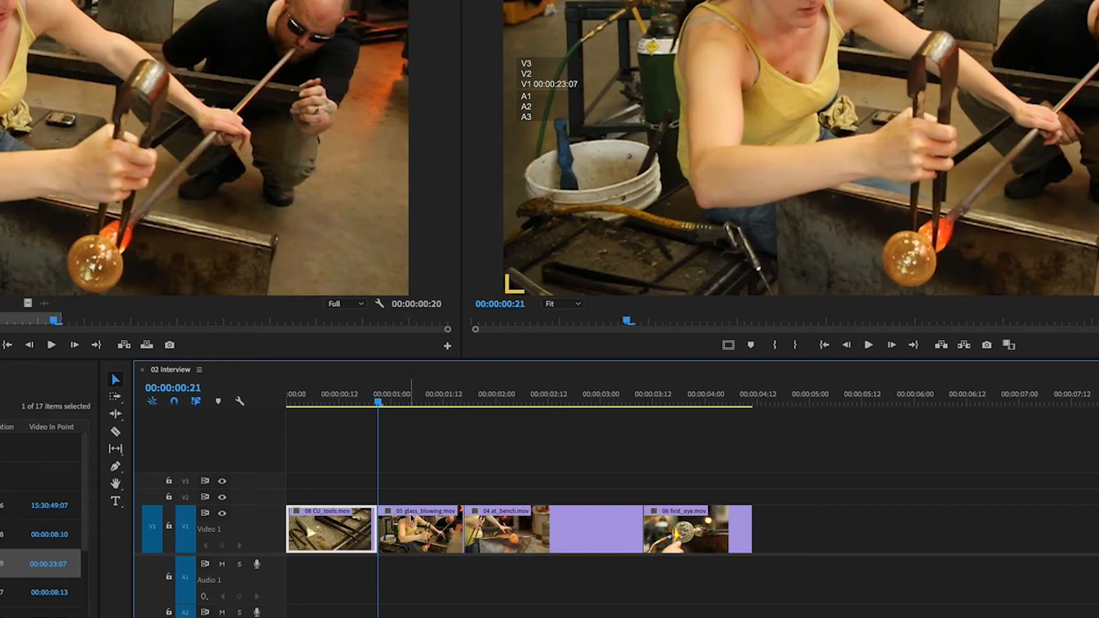
key(Left)
key(Left)
key(Left)
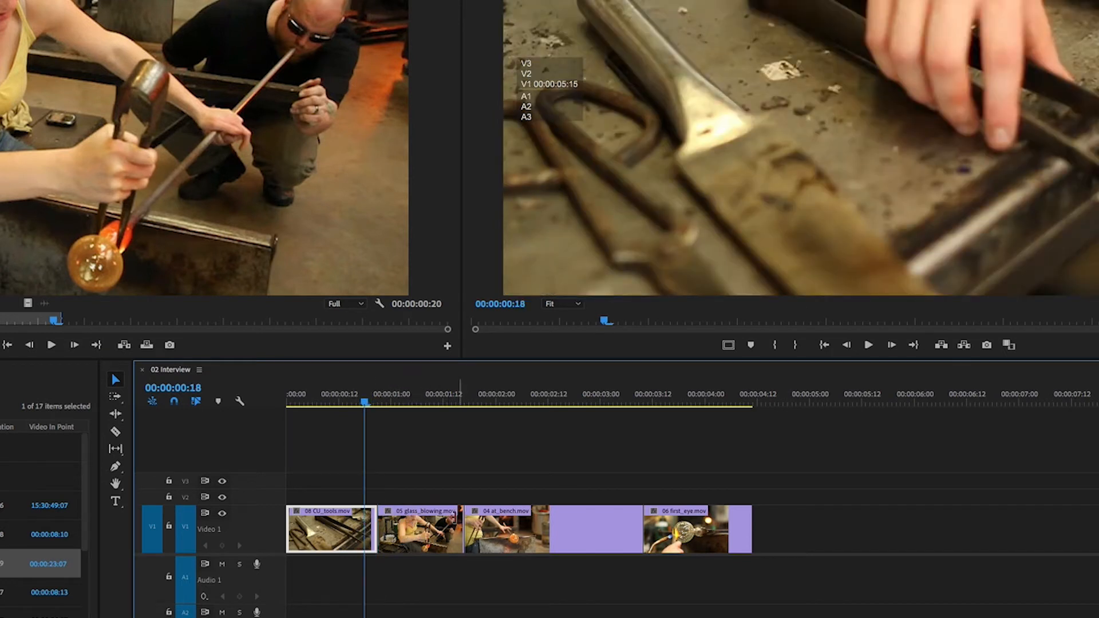
key(space)
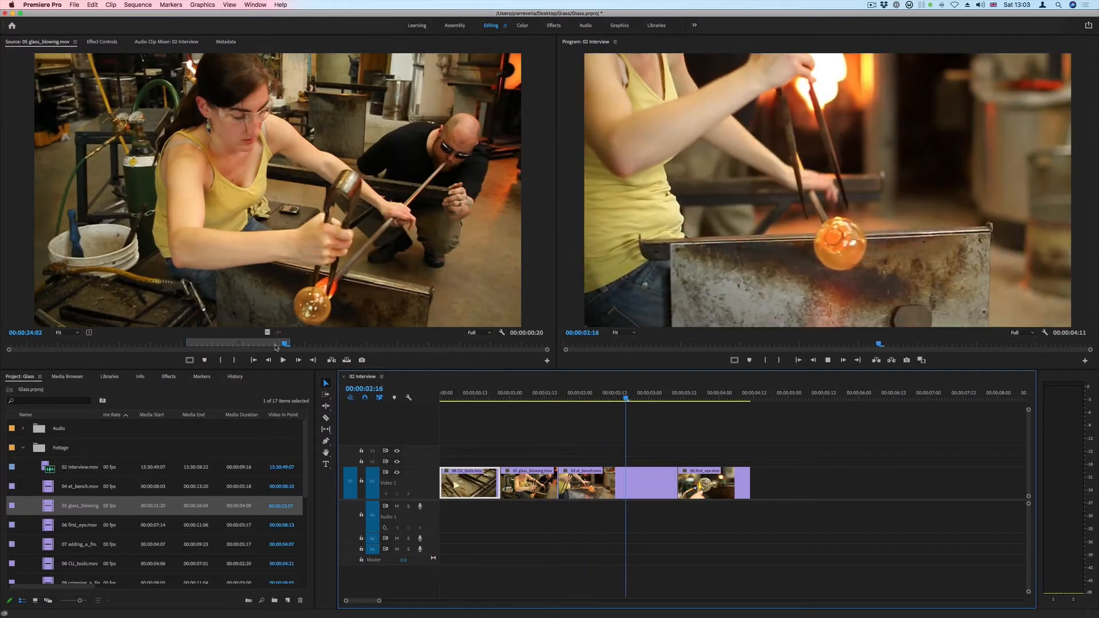
key(space)
key(super+z)
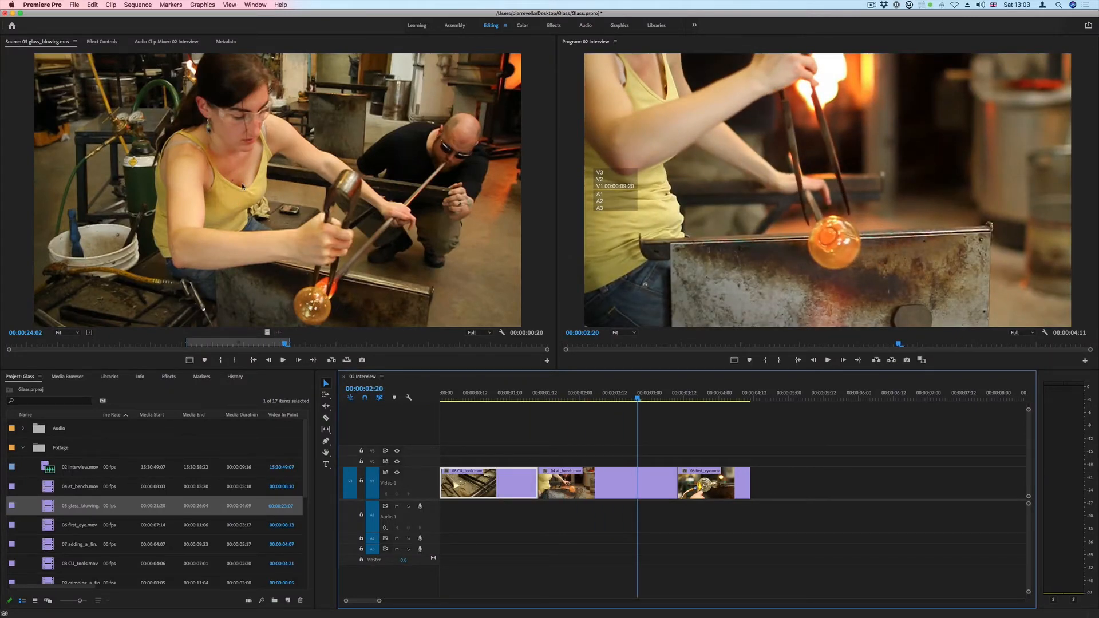
Insert the marked 05 glass_blowing.mov section partway through the 08 CU_tools.mov clip, splitting it and shifting the following clips, and play the edit.
drag(241, 183, 482, 481)
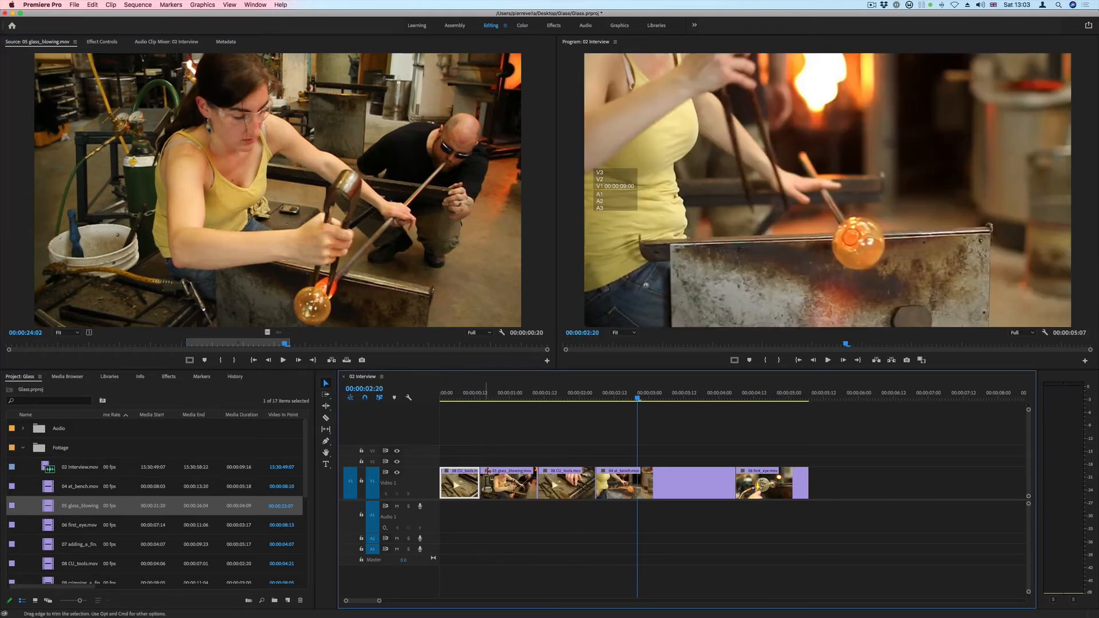
click(501, 399)
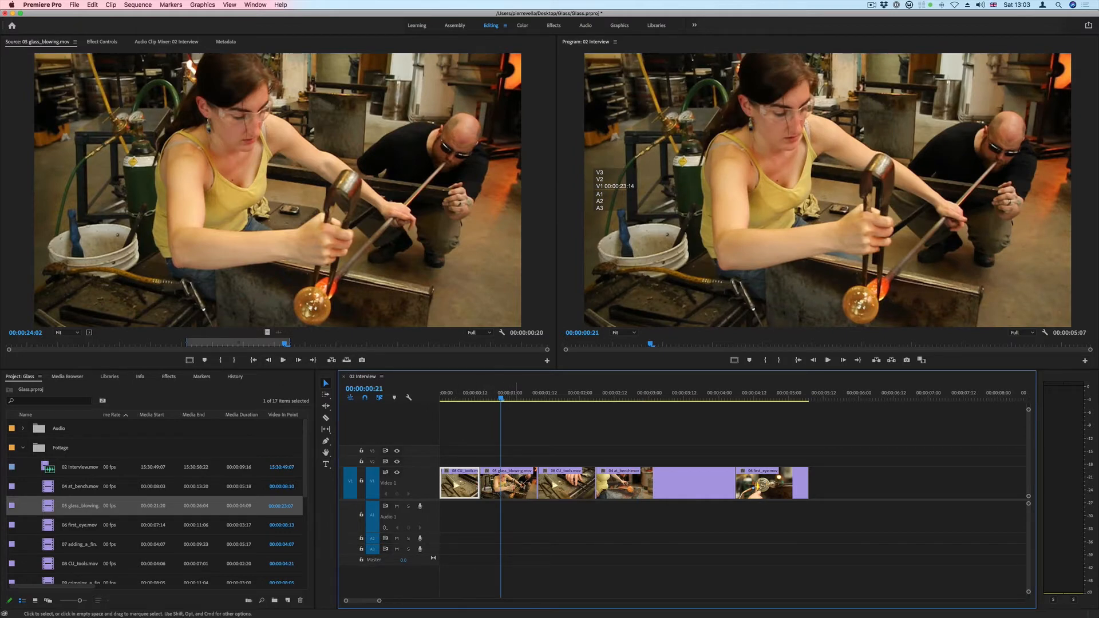
key(space)
key(space)
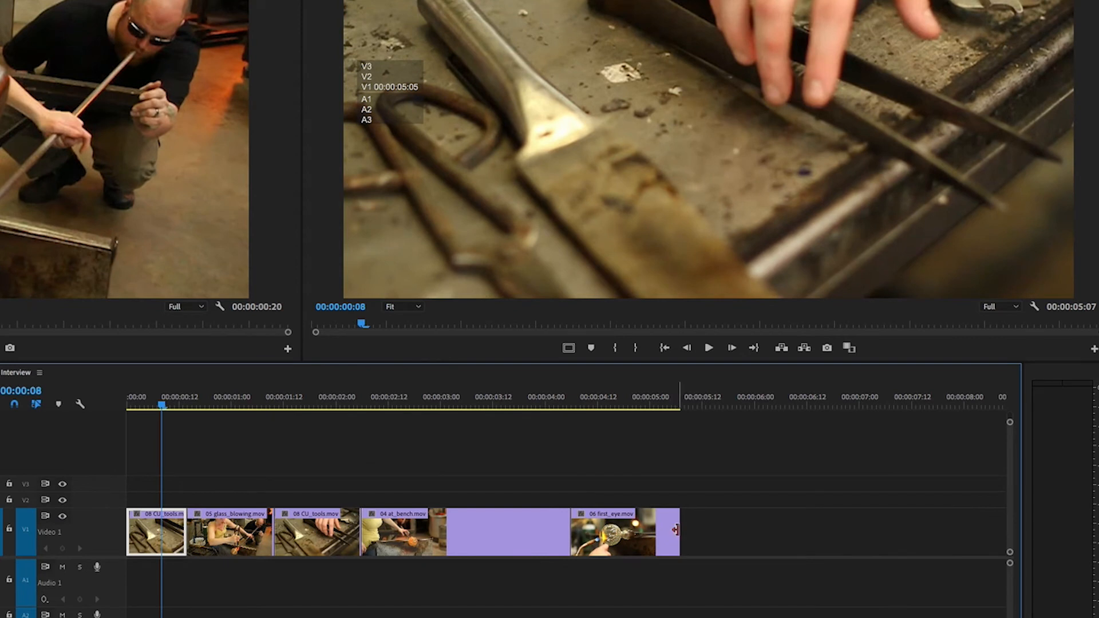
Try trimming clip edges around the 04 at_bench.mov clip on Video 1 with the Selection tool.
drag(565, 529, 534, 529)
mouse_move(361, 530)
mouse_down()
mouse_move(393, 518)
mouse_move(355, 530)
mouse_up()
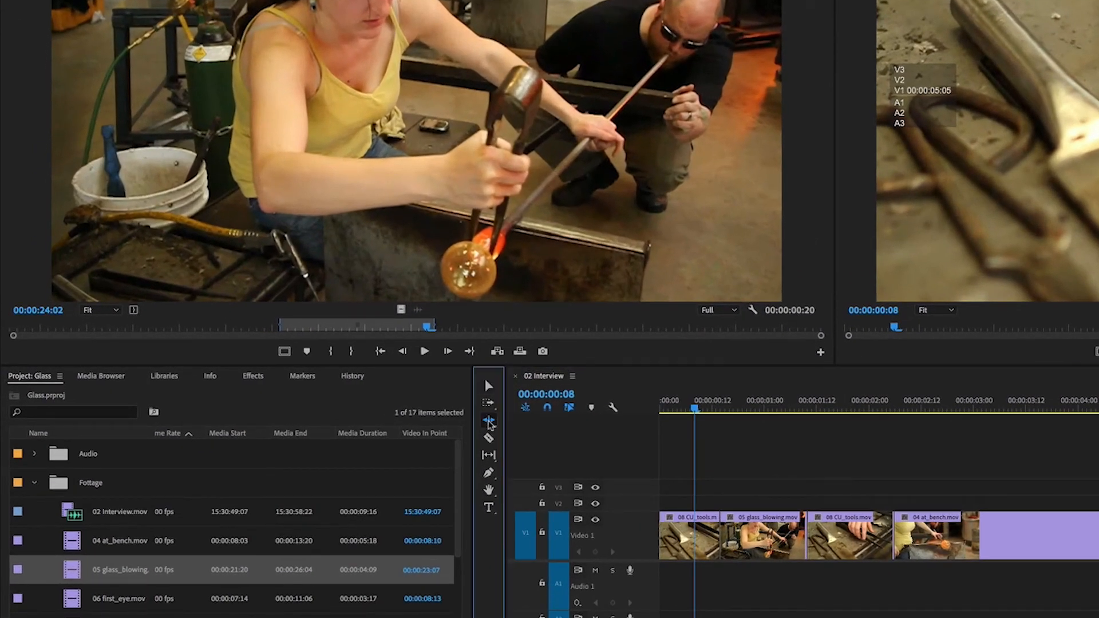
Extend the end of the second 08 CU_tools.mov clip by about 13 frames with the Ripple Edit tool.
click(489, 421)
drag(891, 533, 945, 527)
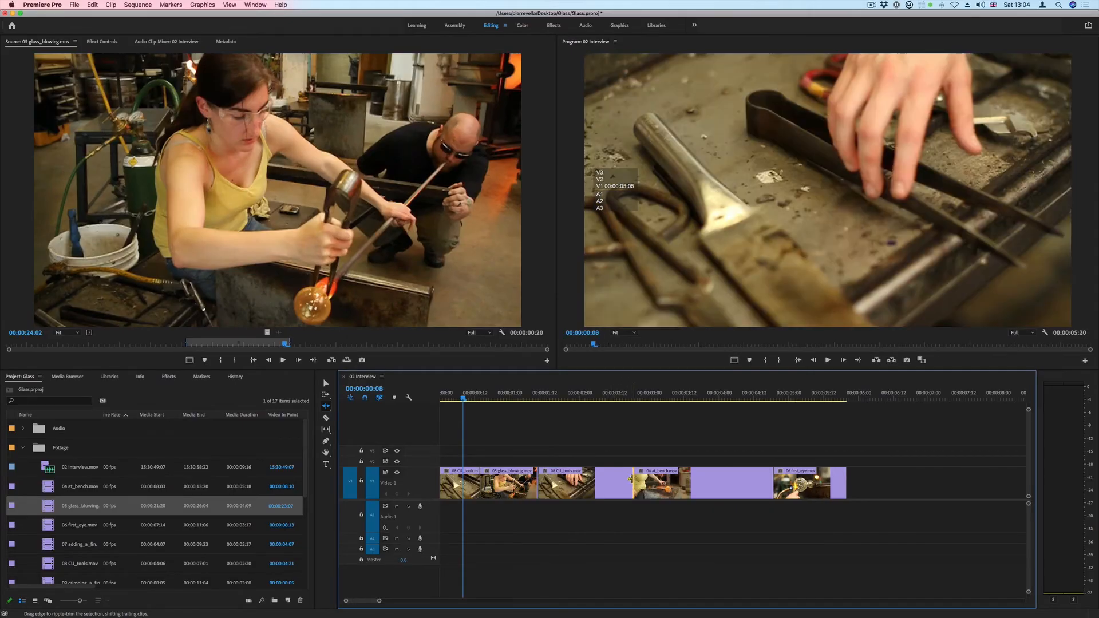
Mark 02 Interview.mov from 15:30:51:20 to 15:30:54:13, insert it between the second 08 CU_tools.mov clip and 04 at_bench.mov, and play the edit.
double_click(48, 468)
click(301, 344)
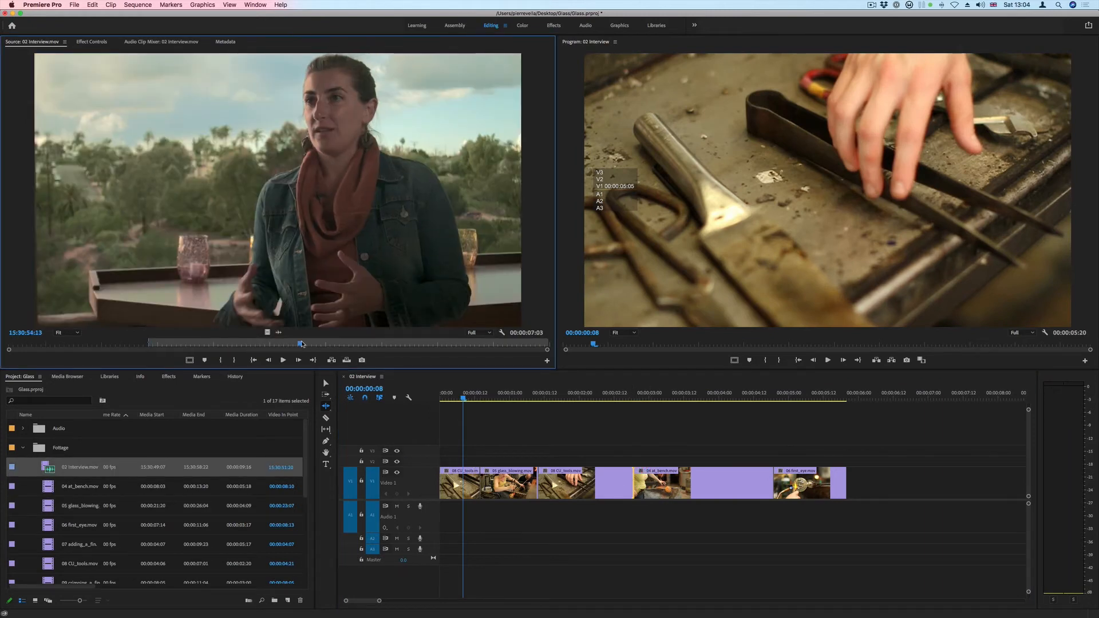
key(o)
drag(265, 226, 676, 465)
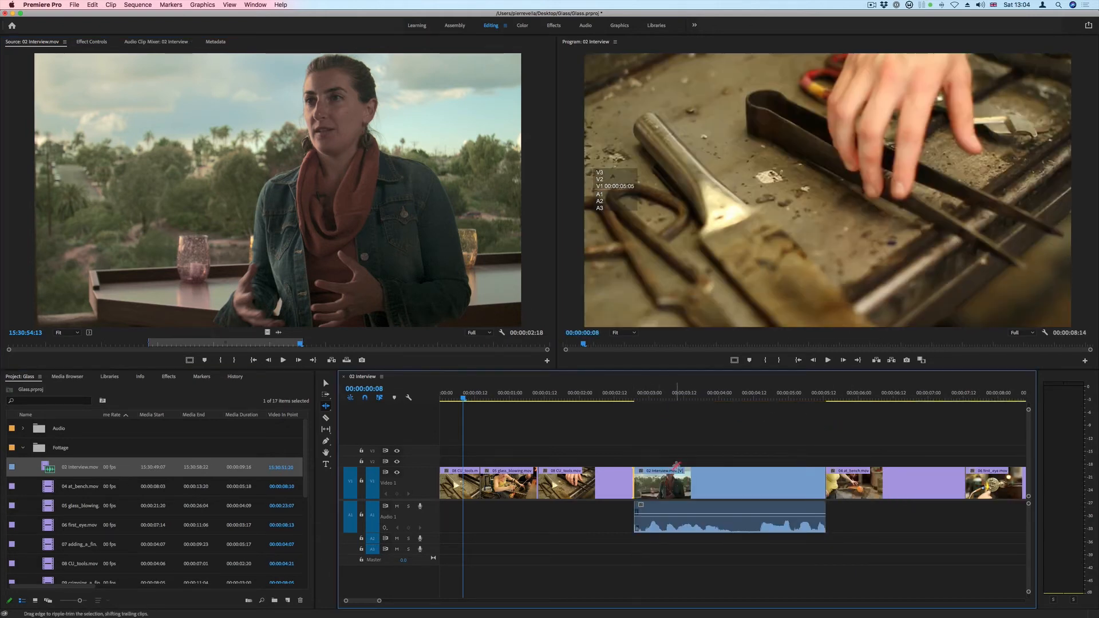
click(632, 399)
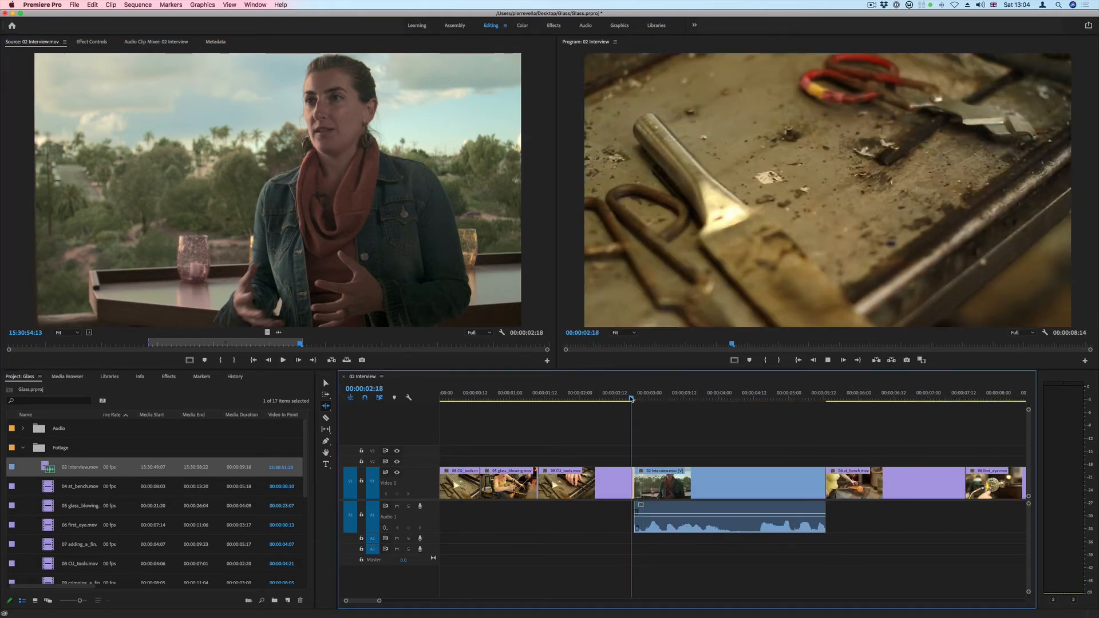
key(space)
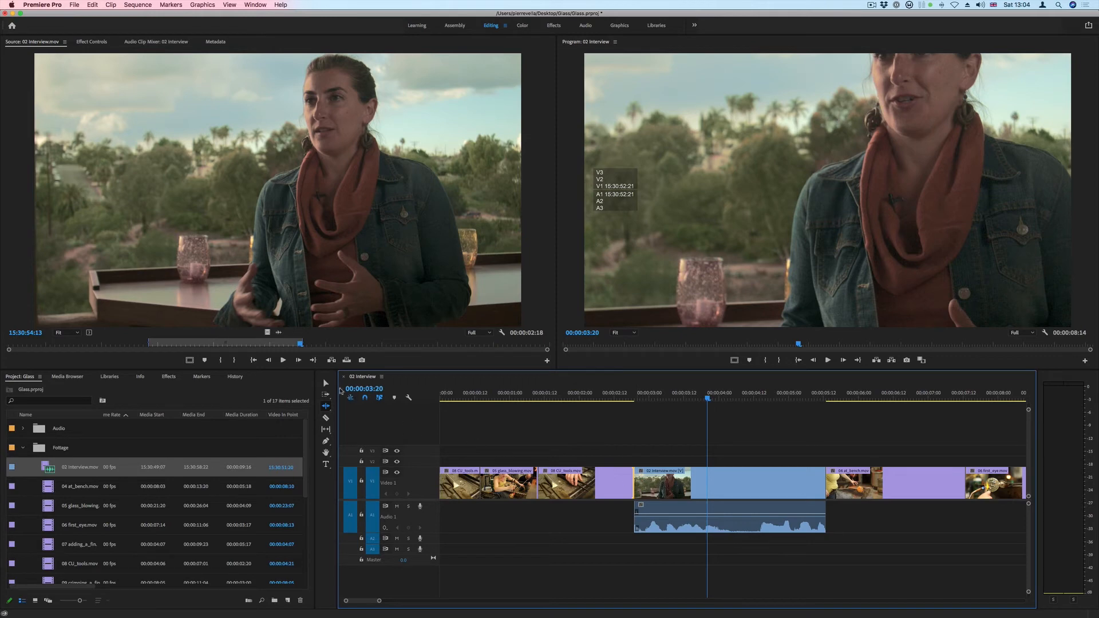
Trim only the interview clip's video by about 12 frames at its start and 10 at its end, and slide the clip against 08 CU_tools.mov.
key(v)
click(634, 478)
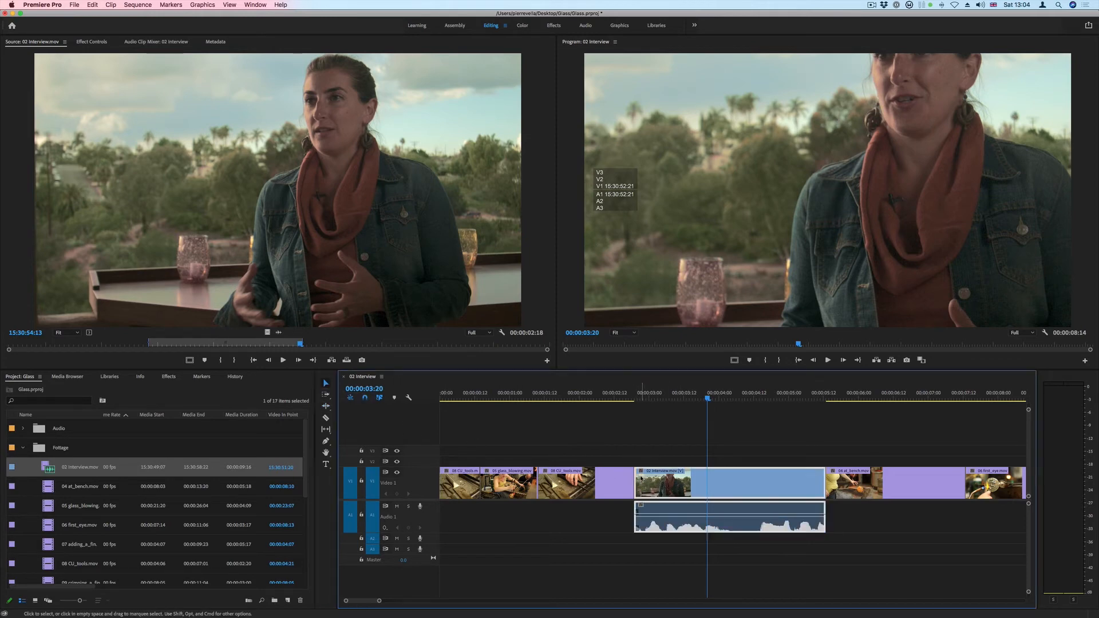
drag(634, 481, 669, 481)
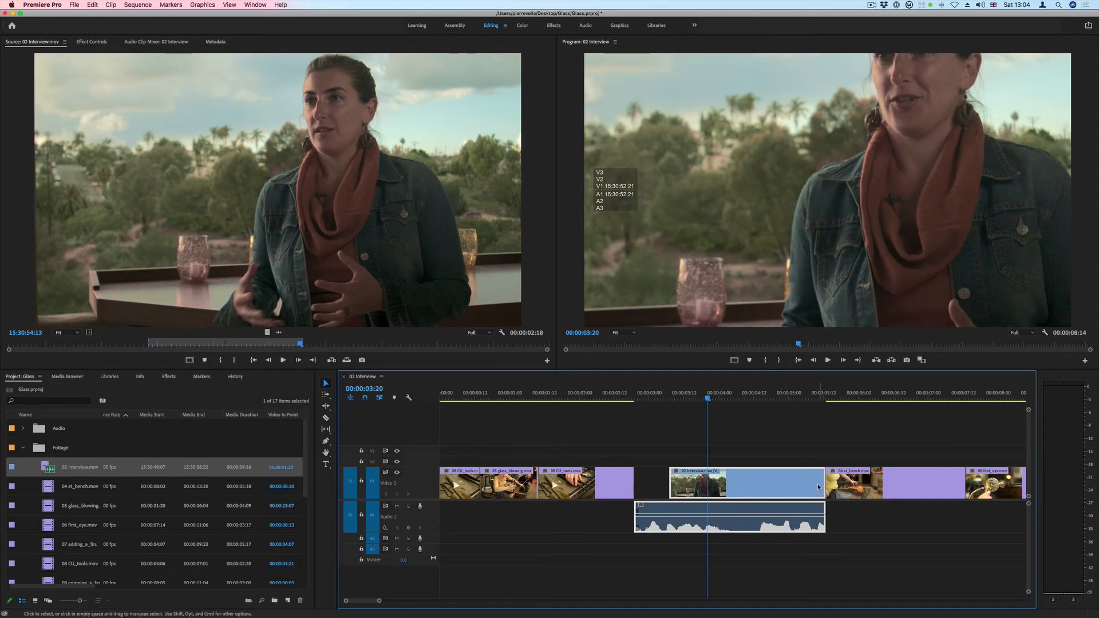
drag(822, 485, 796, 485)
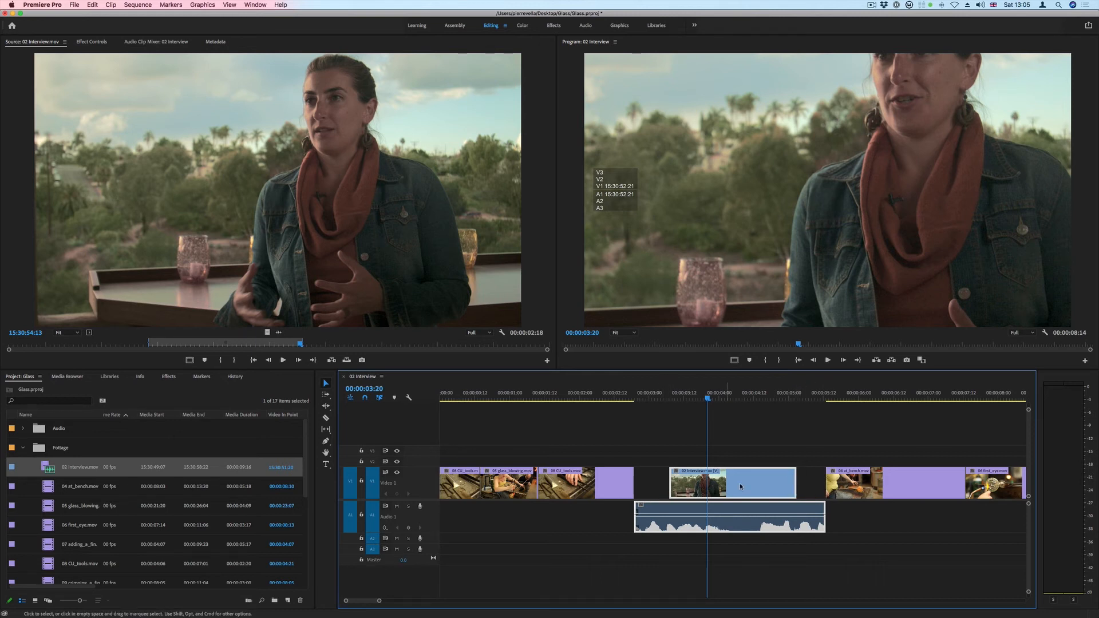
drag(757, 484, 724, 484)
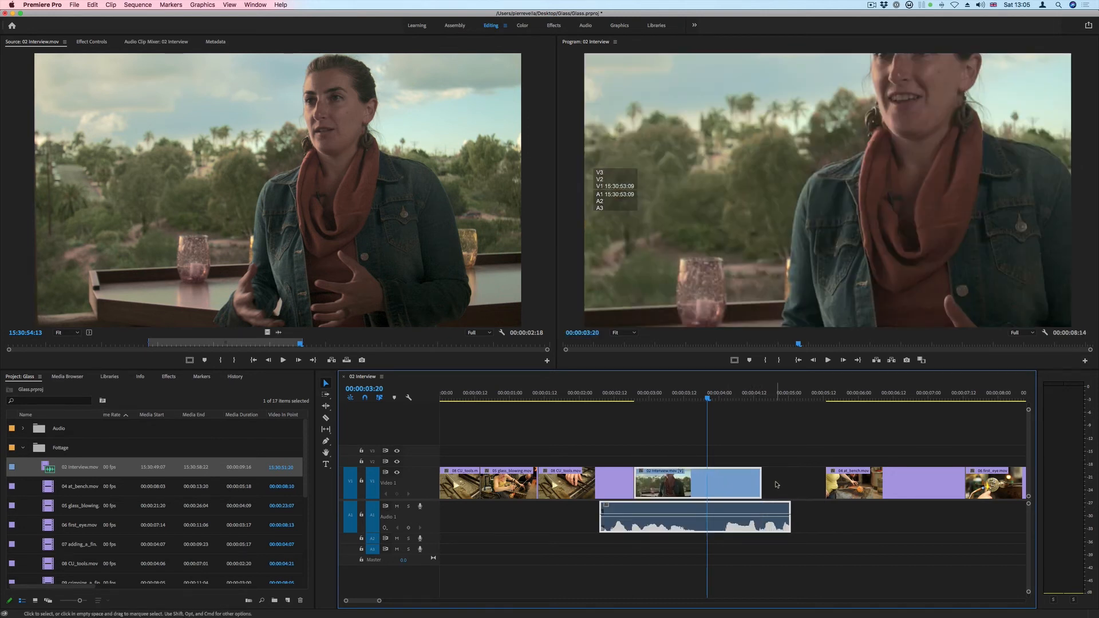
Close the gap on Video 1 between the 02 Interview.mov clip and 04 at_bench.mov with a ripple delete.
click(776, 484)
key(Delete)
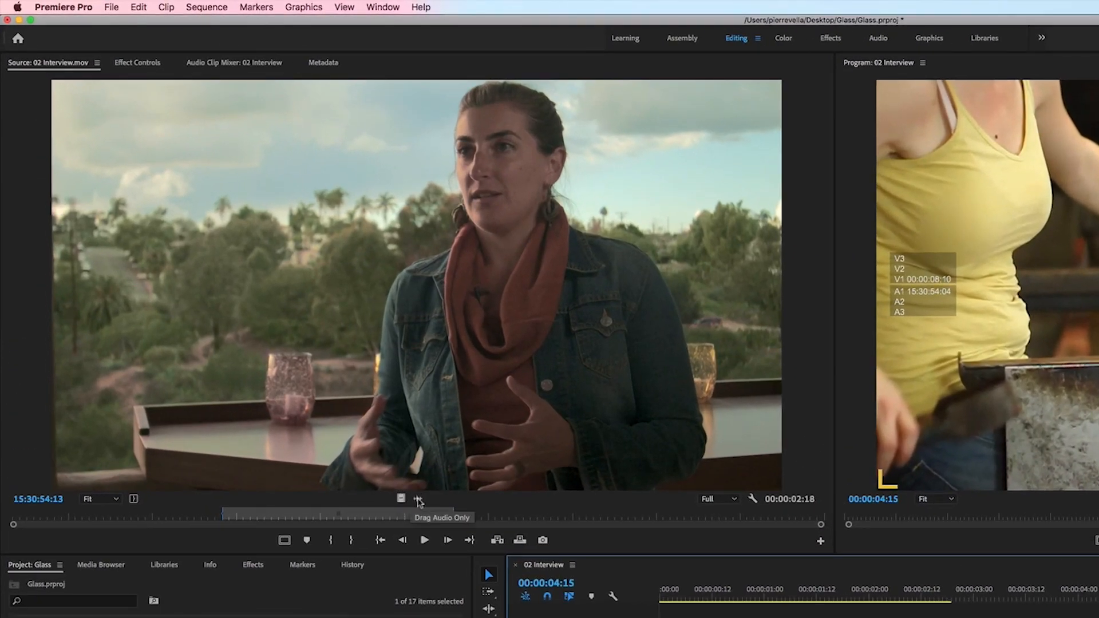
Add only the video of the marked 02 Interview.mov range to Video 2 above the interview clip, and only its audio to Audio 2.
click(418, 501)
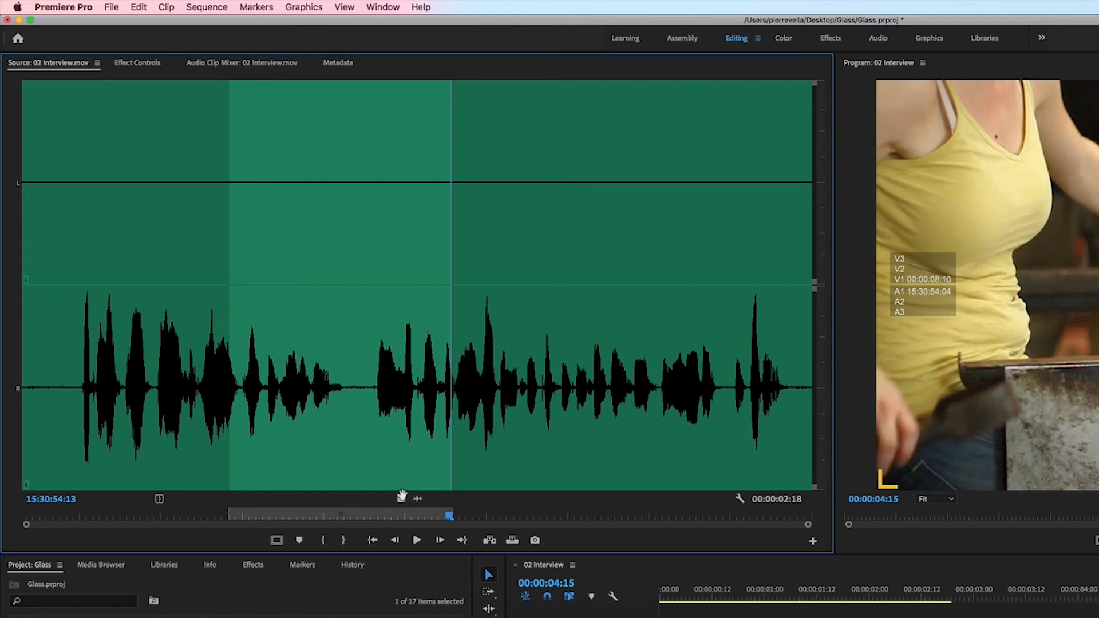
click(400, 499)
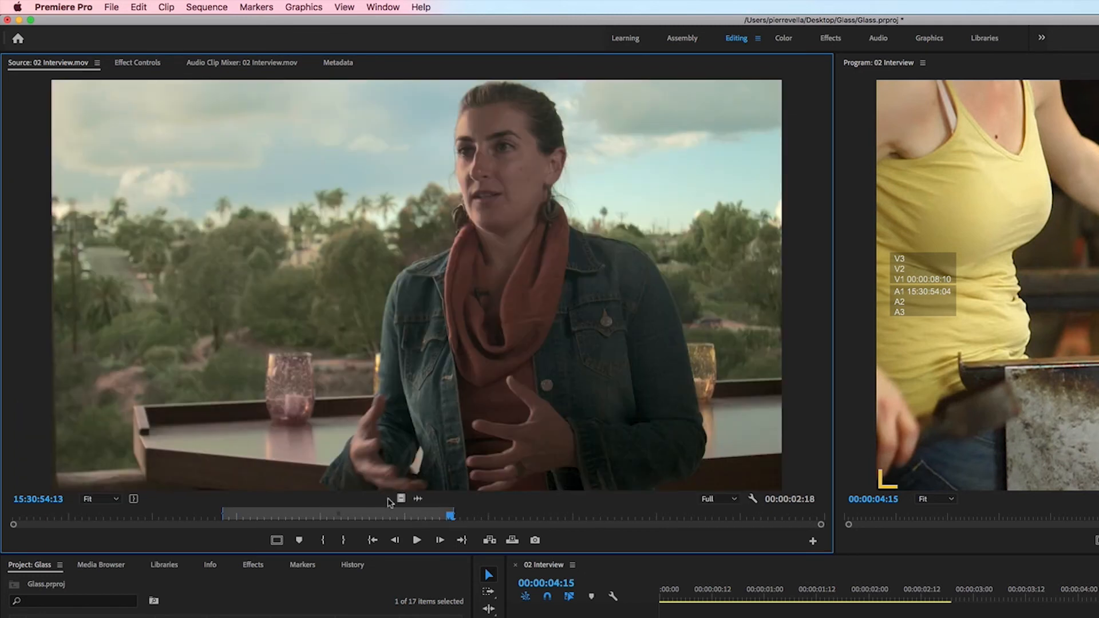
drag(399, 496, 926, 617)
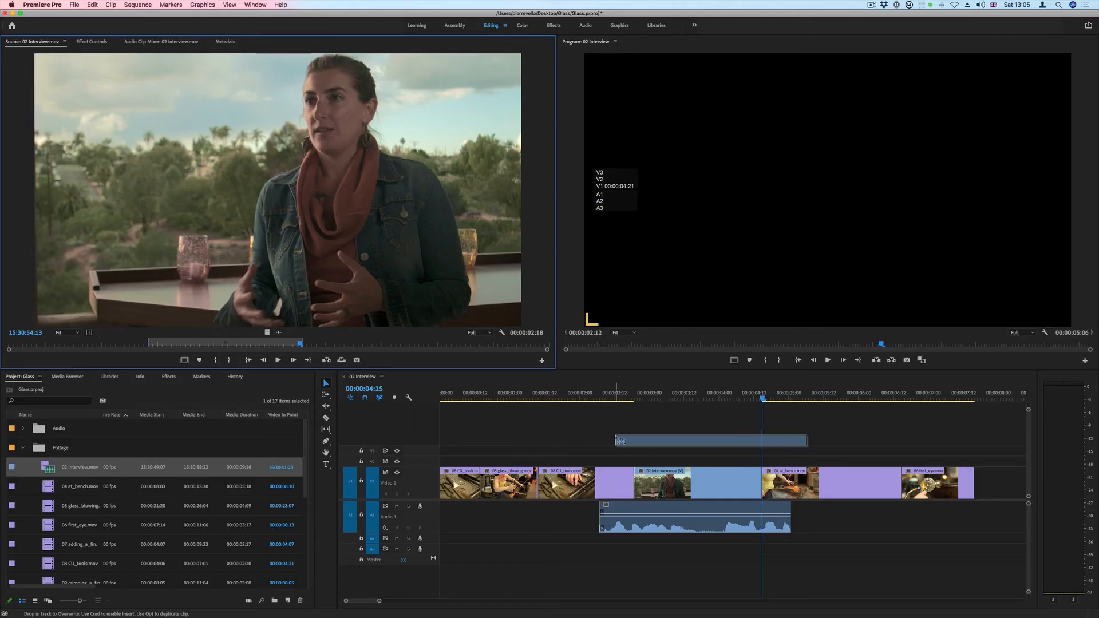
drag(619, 441, 621, 459)
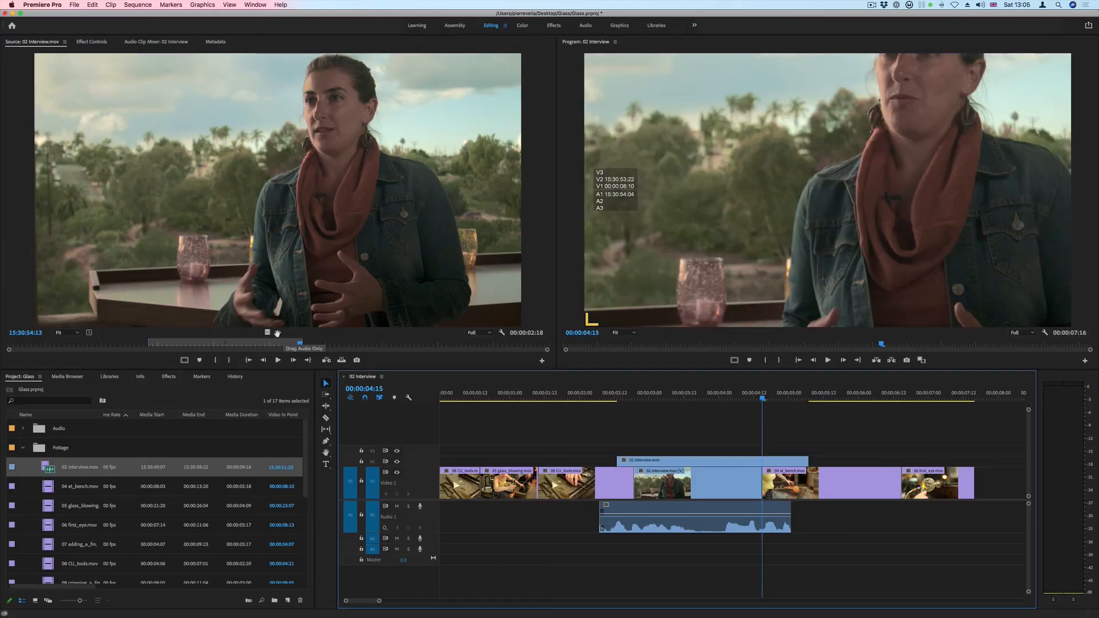
drag(279, 332, 785, 538)
drag(786, 538, 787, 539)
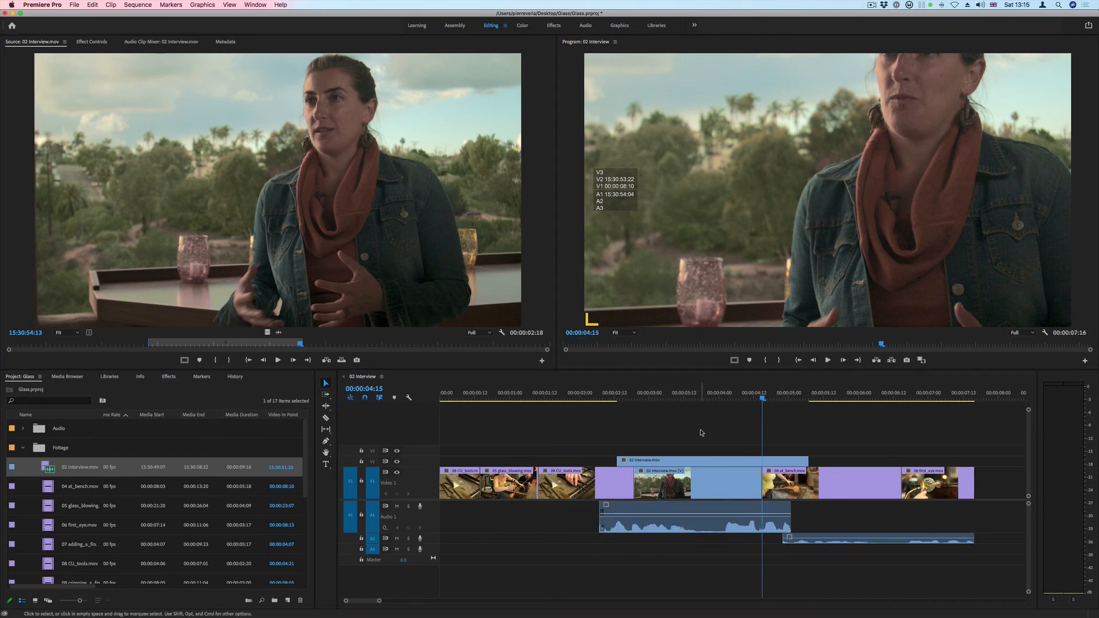
Rearrange 04 at_bench.mov to directly follow 03 glass_blowing.mov by inserting it, and overwrite its beginning with the linked Video 1 interview clip.
click(832, 489)
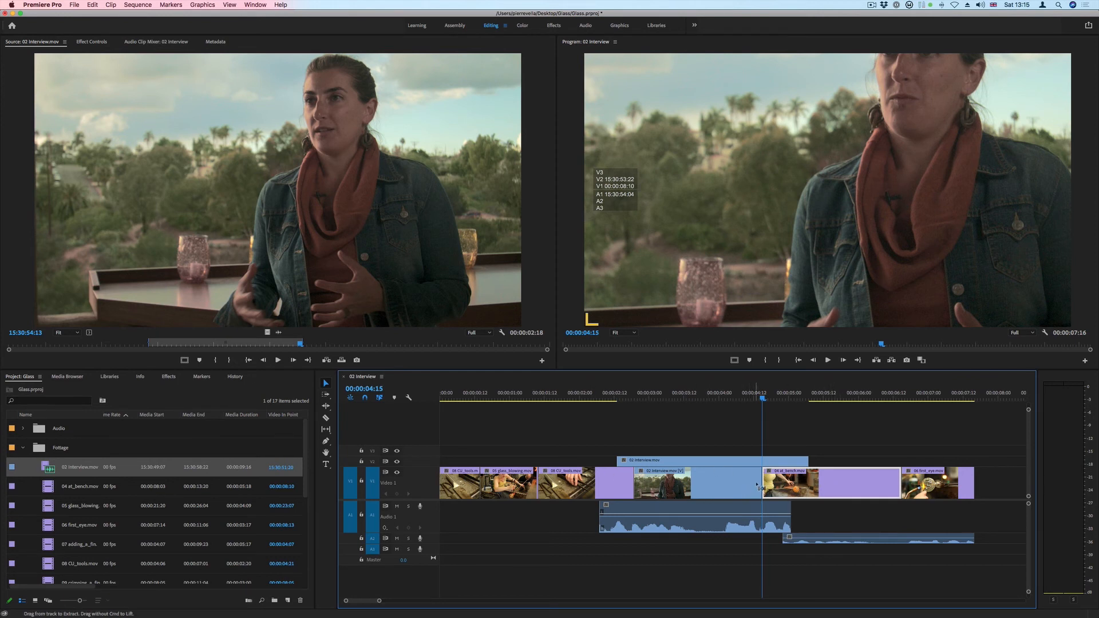
drag(828, 486, 603, 488)
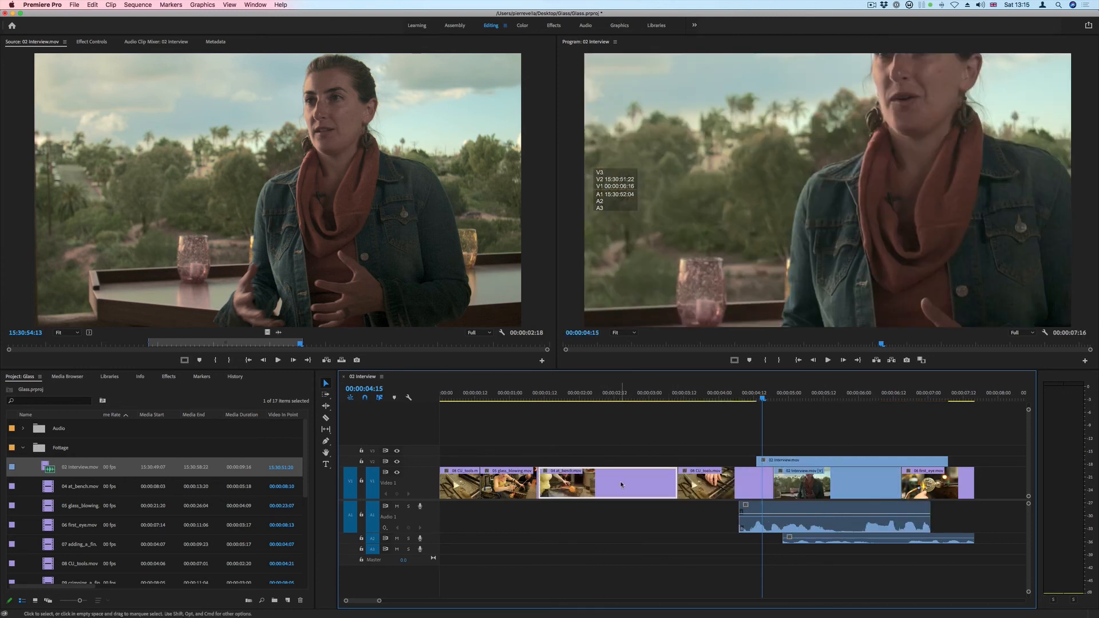
click(825, 482)
drag(847, 479, 609, 481)
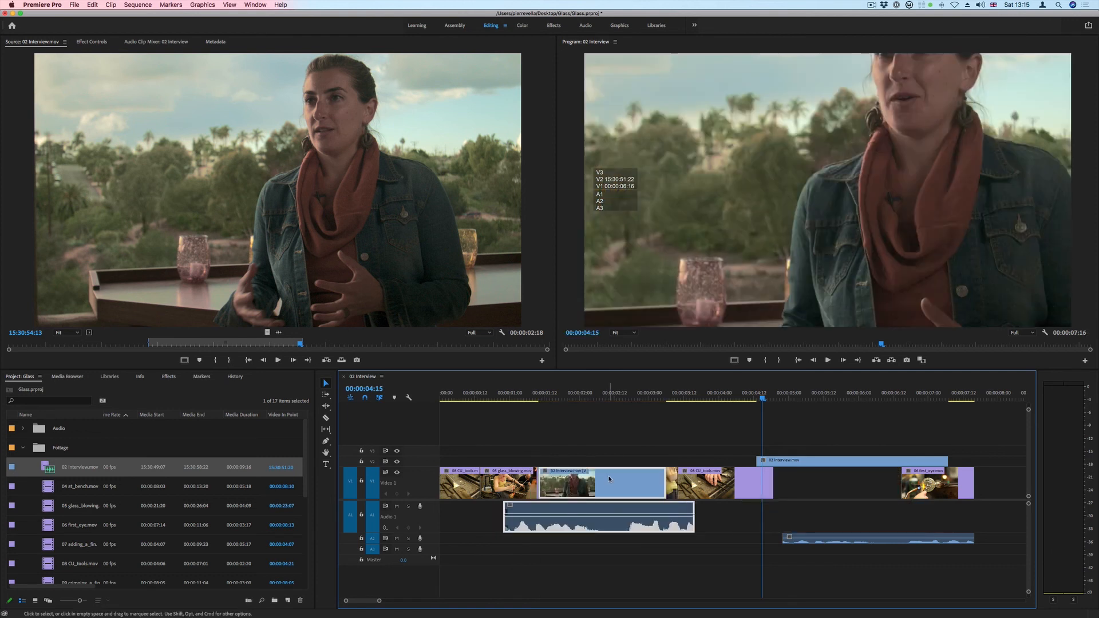